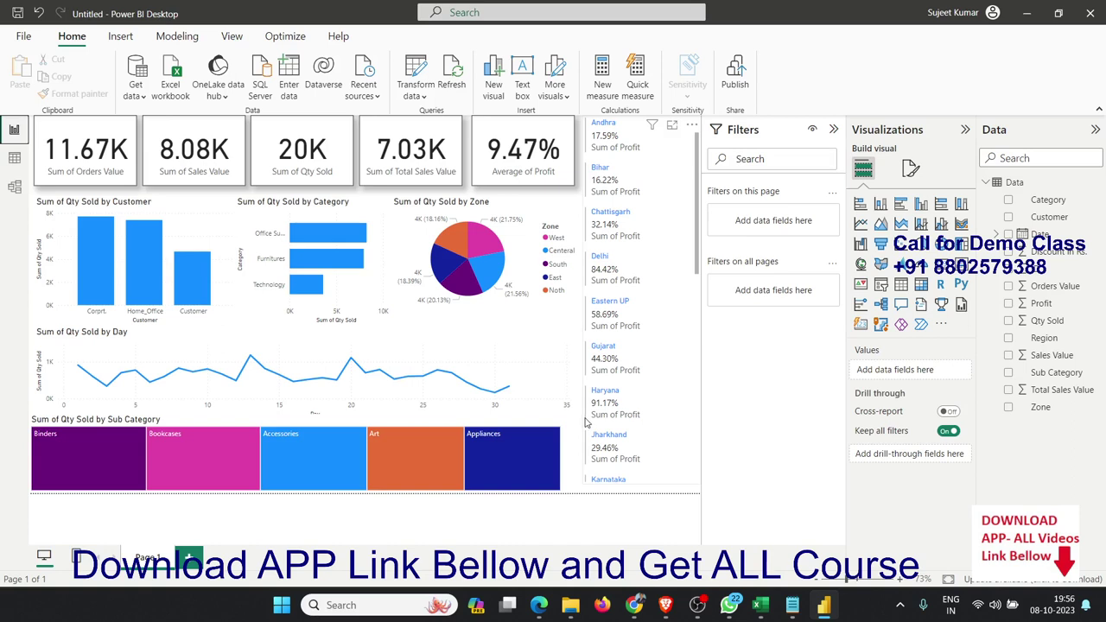
Step: Select the Average of Profit card, then switch to Table view to see the Data rows
left_click(496, 183)
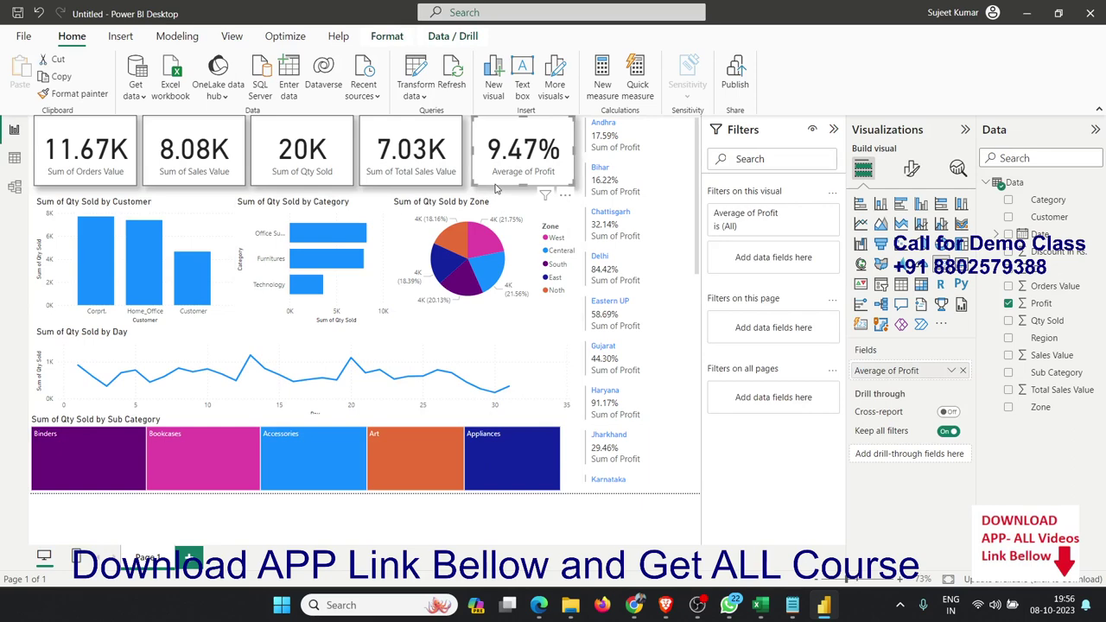
left_click(14, 158)
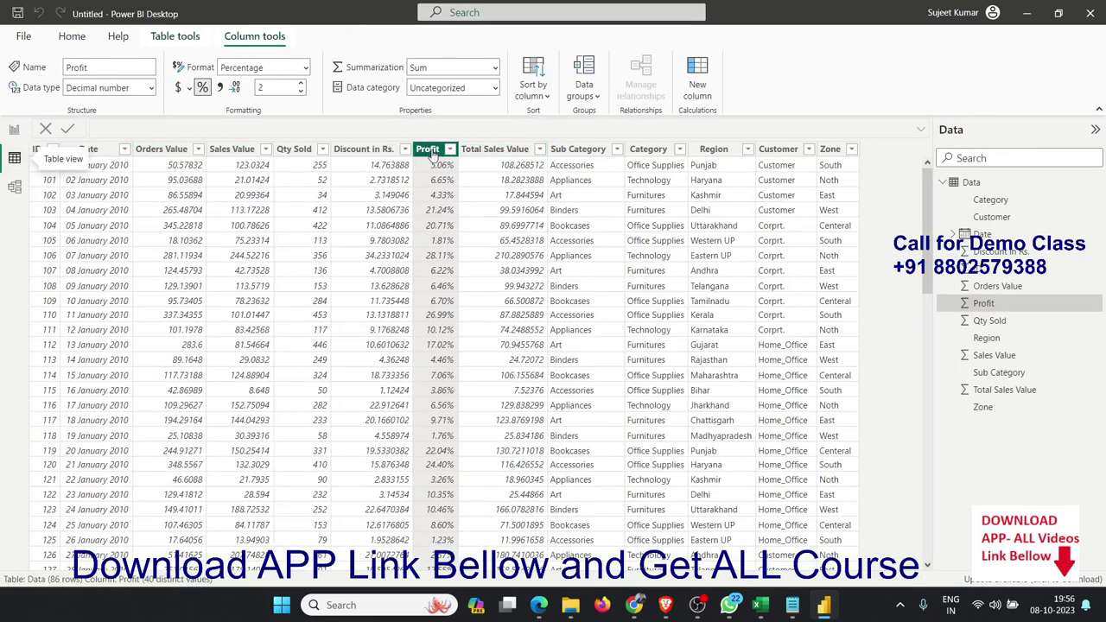
Step: Inspect the Date, Orders Value, Sales Value, Qty Sold, Discount, Profit and Total Sales Value columns, then return to the report
left_click(95, 151)
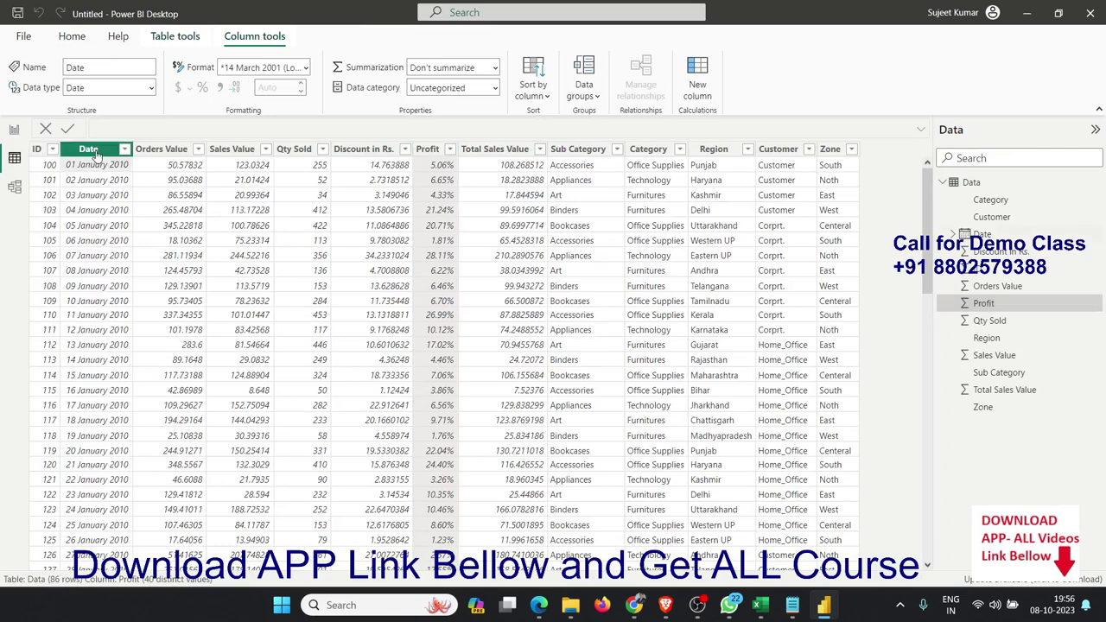
left_click(160, 151)
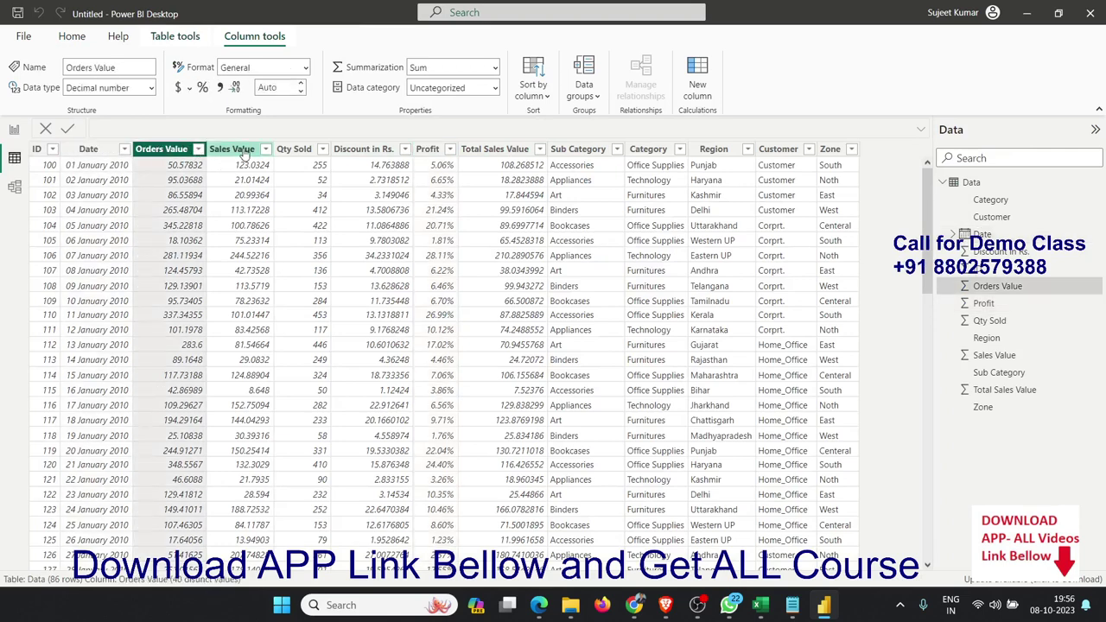
left_click(233, 152)
left_click(293, 151)
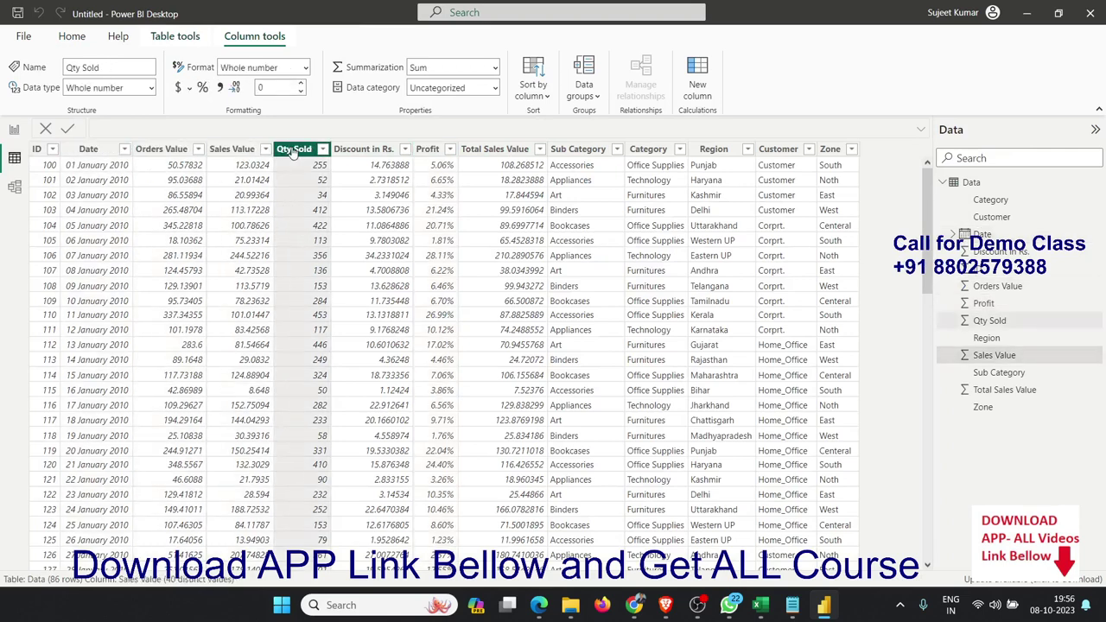
left_click(359, 151)
left_click(430, 149)
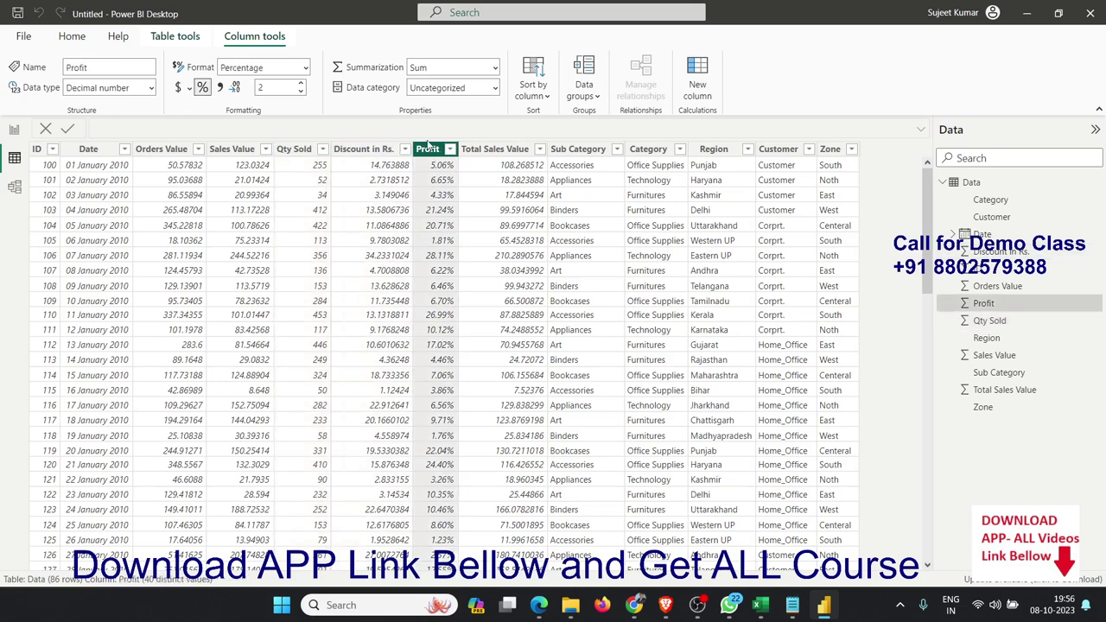
left_click(490, 152)
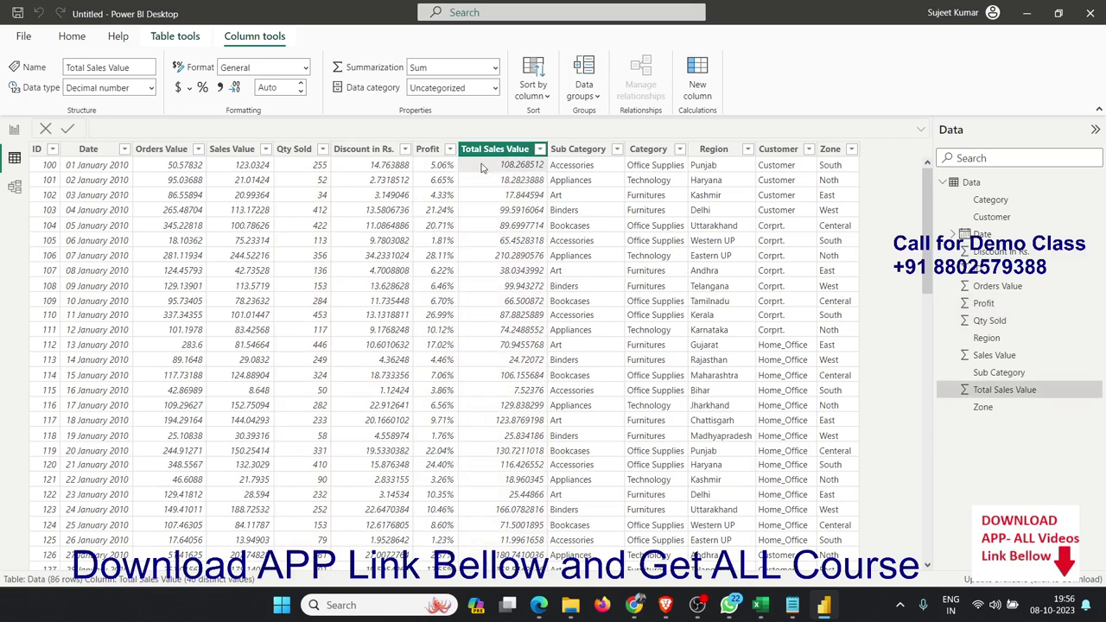
left_click(430, 171)
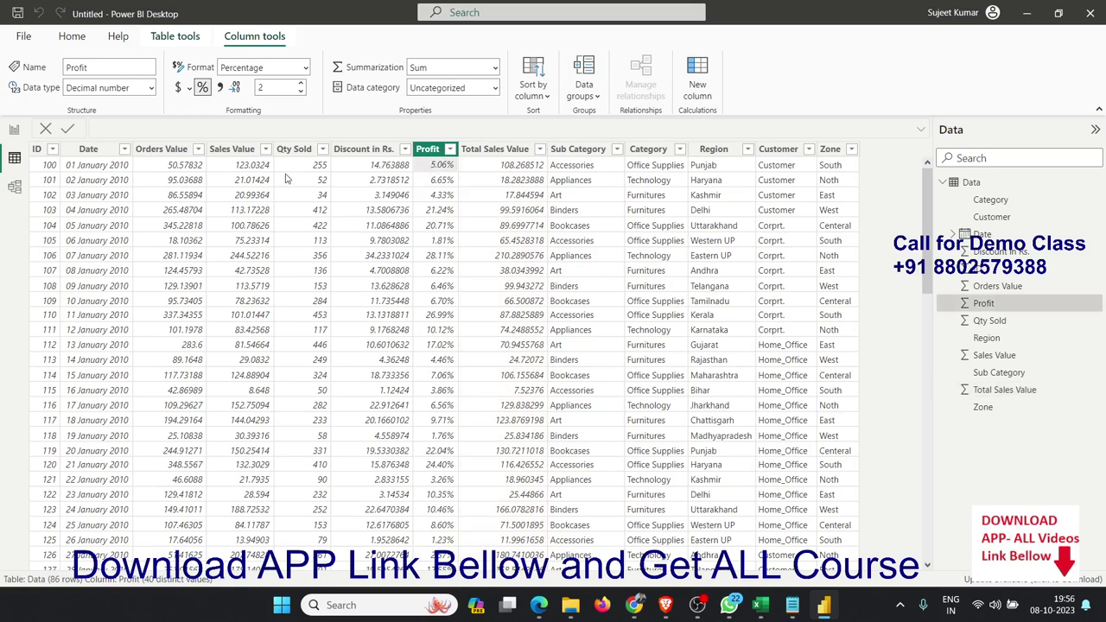
left_click(14, 129)
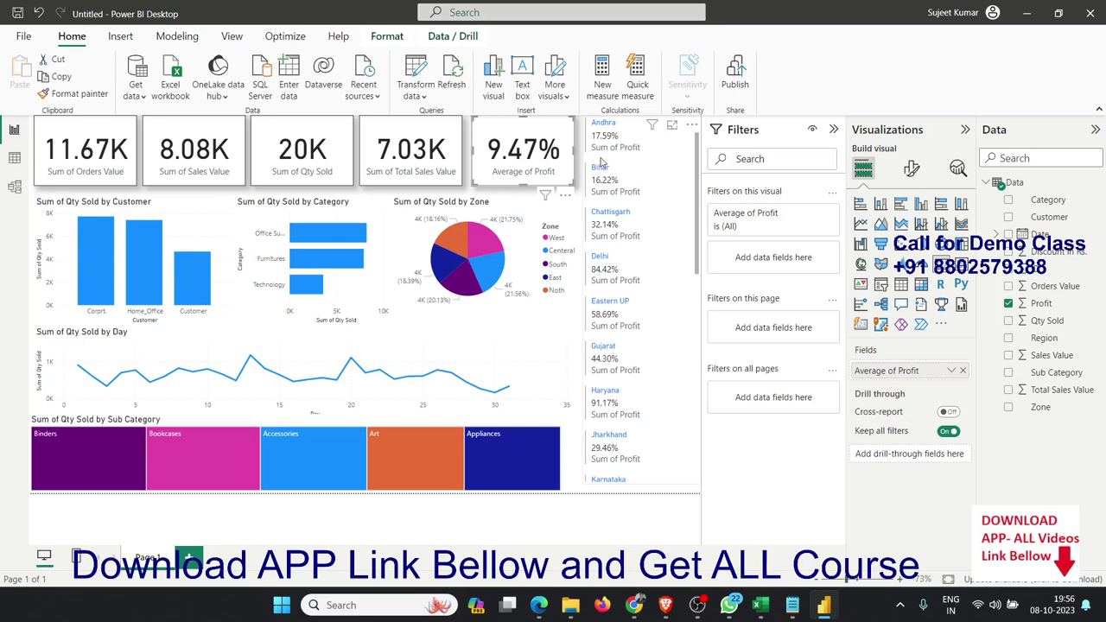
Step: In Table view, create a new calculated column on the Data table
left_click(14, 158)
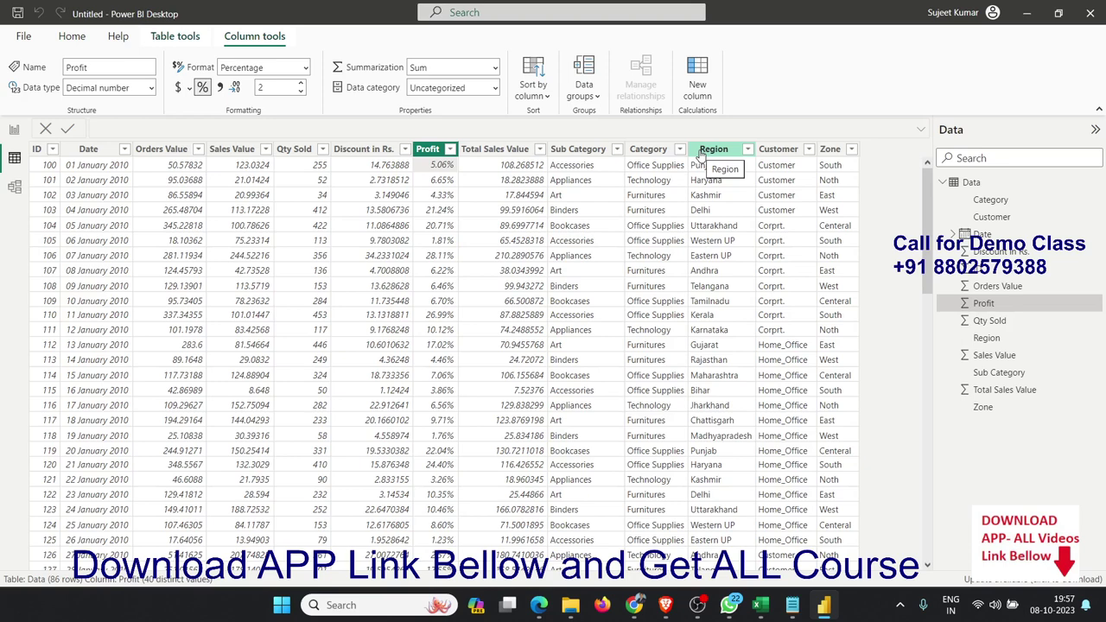
left_click(697, 87)
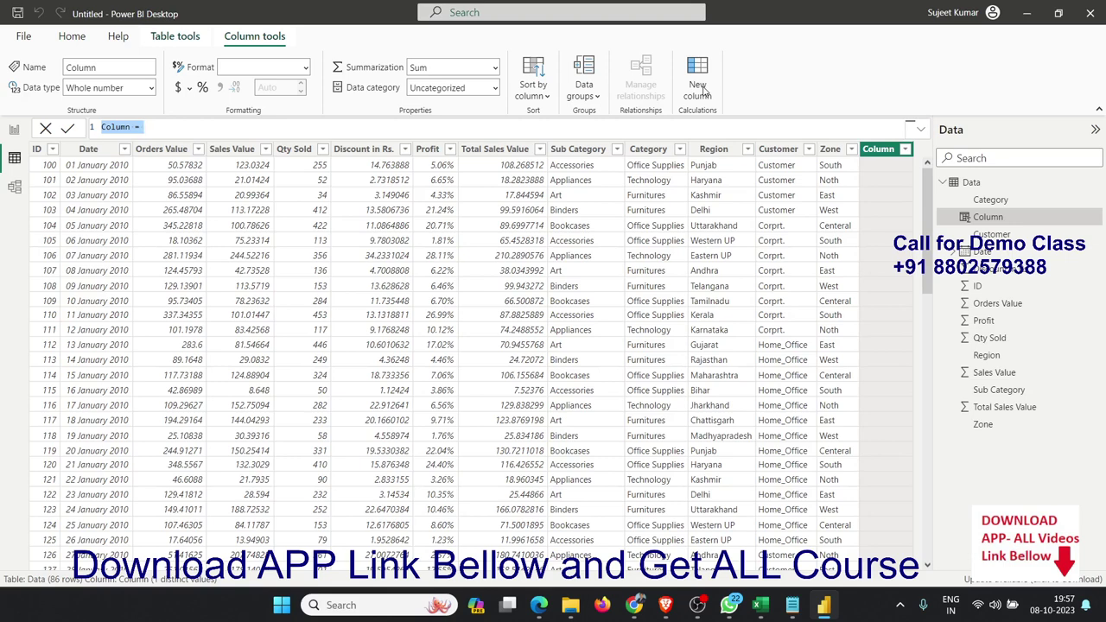
Step: Define the column as Profit_Amt = Data[Total Sales Value]*Data[Profit]
left_click(131, 127)
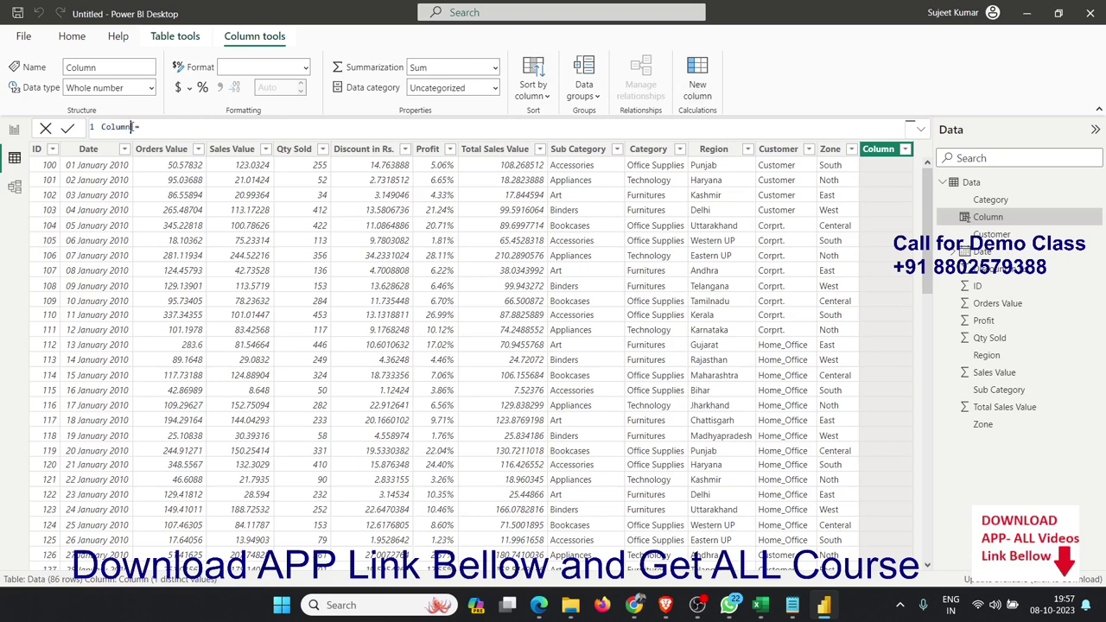
double_click(130, 127)
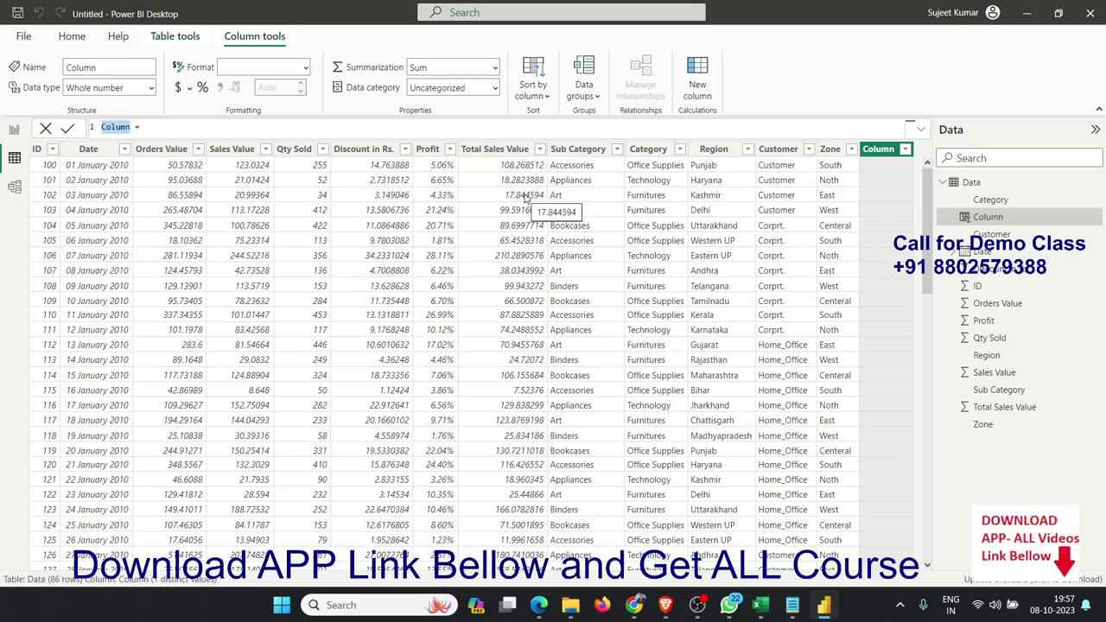
type("Pro")
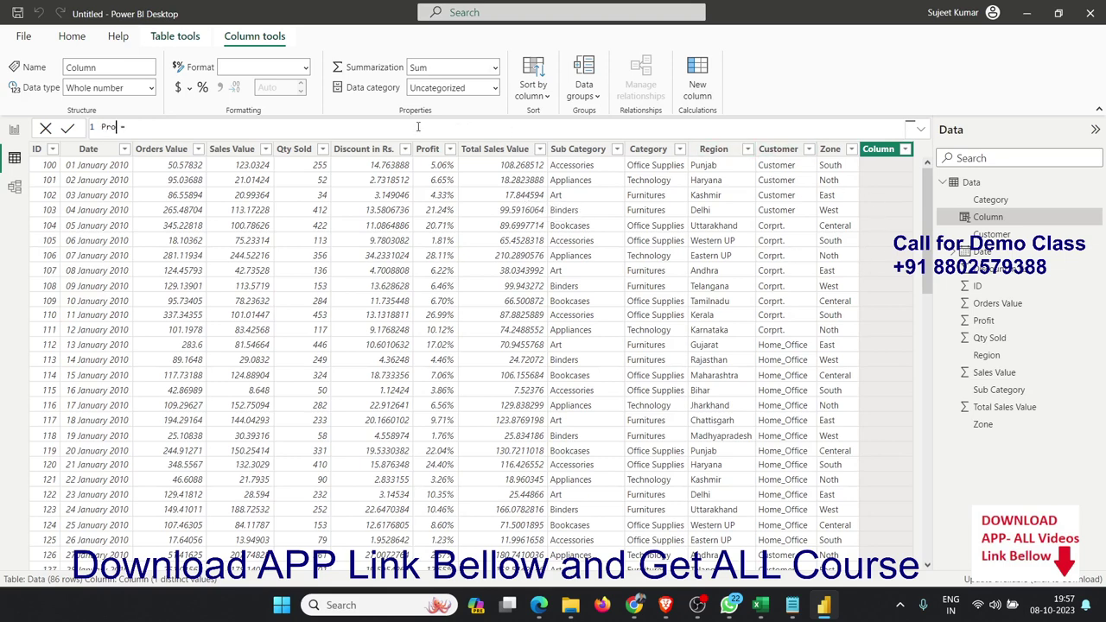
type("fit")
type("_Amt")
left_click(246, 134)
type("tot")
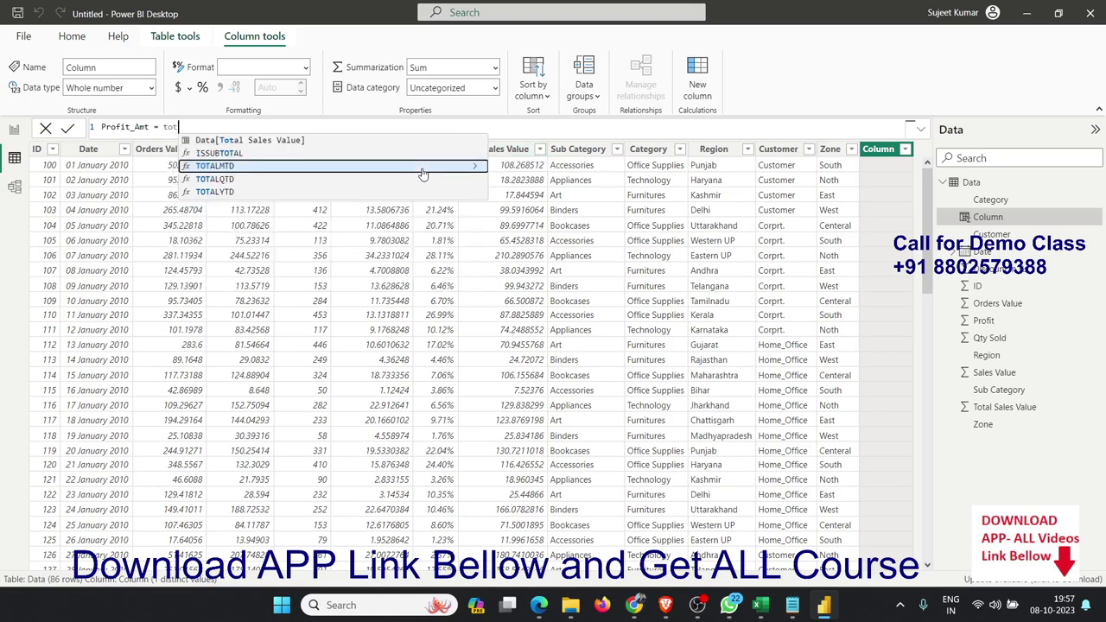
key("Up")
key("Up")
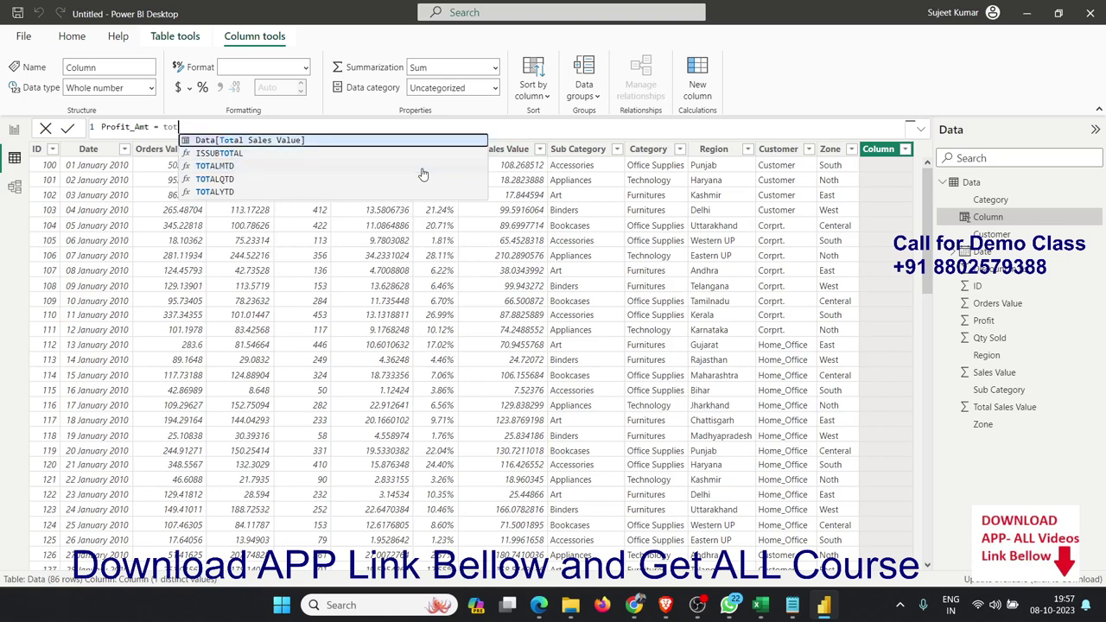
key("Tab")
type("*")
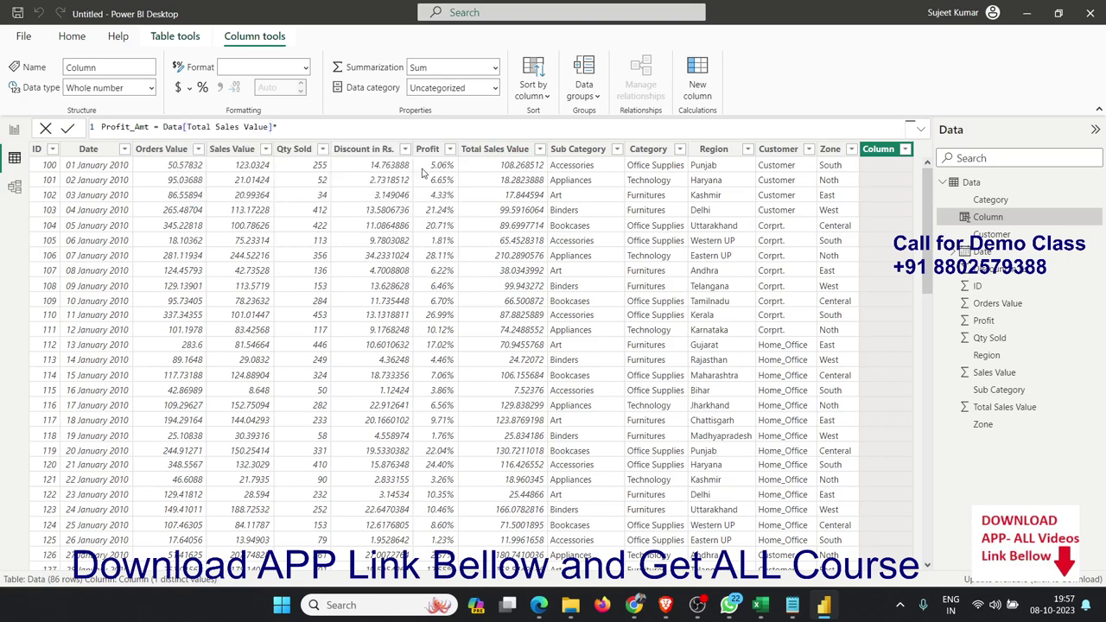
type("pro")
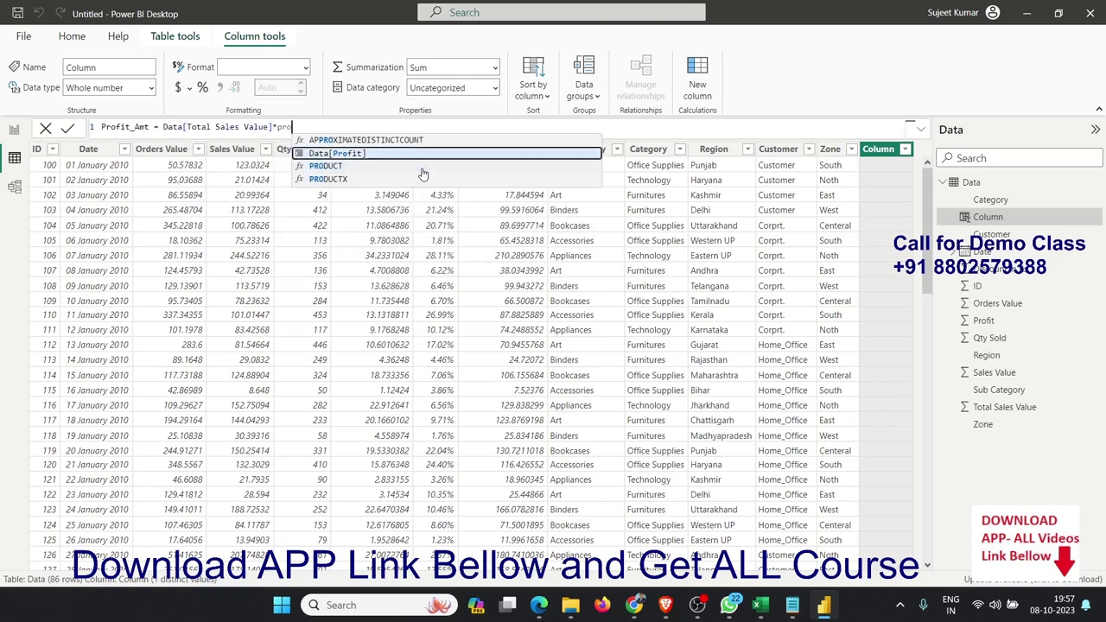
key("Tab")
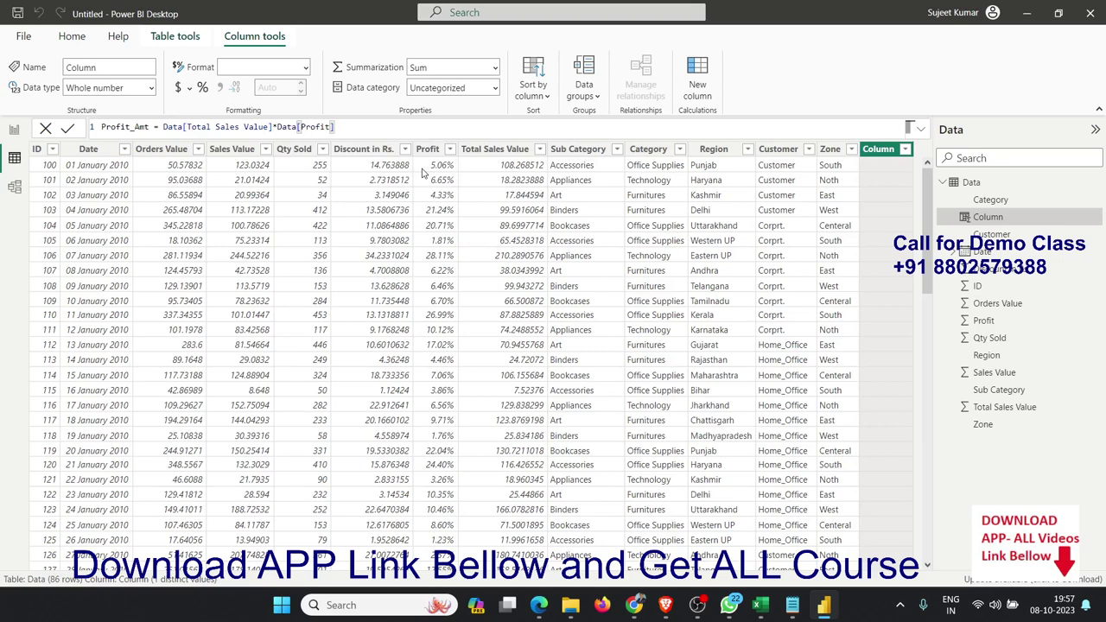
key("Return")
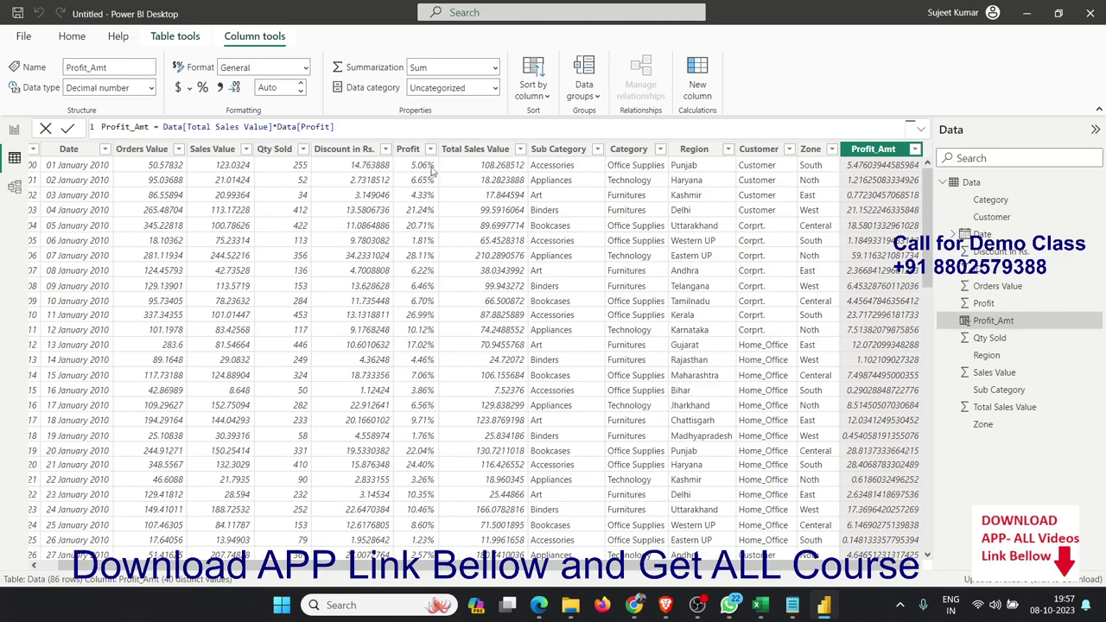
Step: Give Profit_Amt a decimal number format with 2 decimal places, then go back to the report
scroll(868, 371, "down", 7)
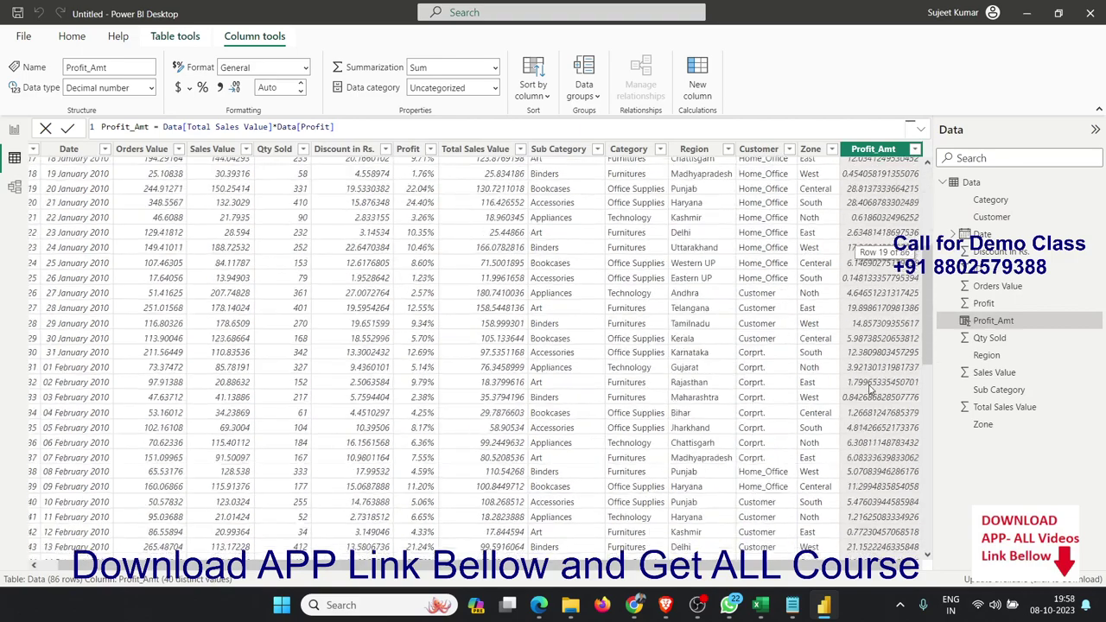
scroll(869, 388, "down", 2)
scroll(869, 389, "down", 4)
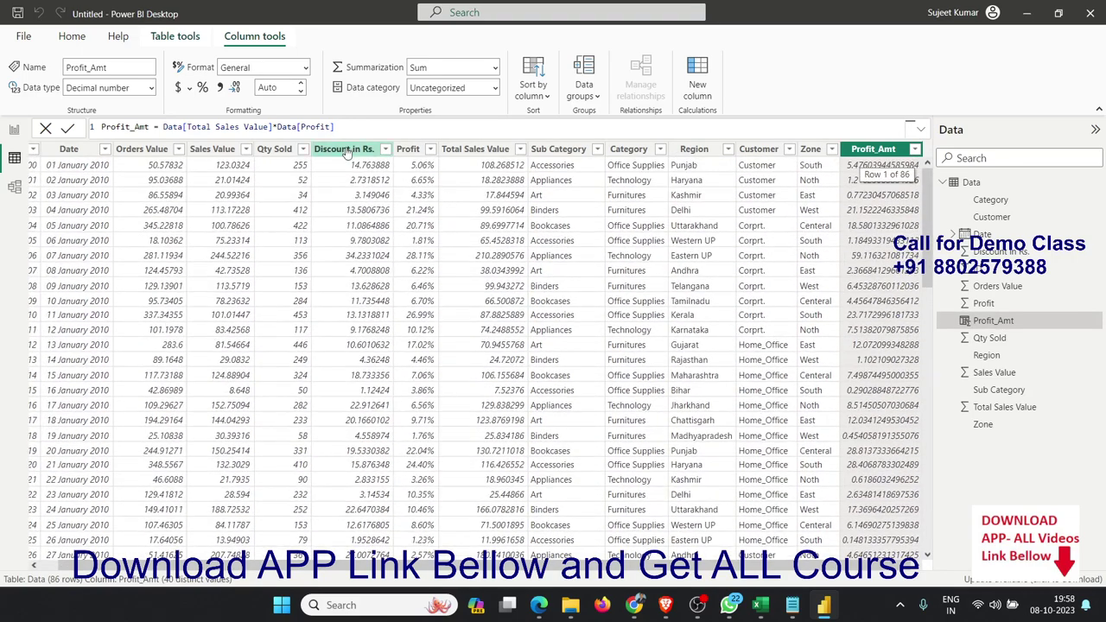
left_click(301, 90)
left_click(302, 84)
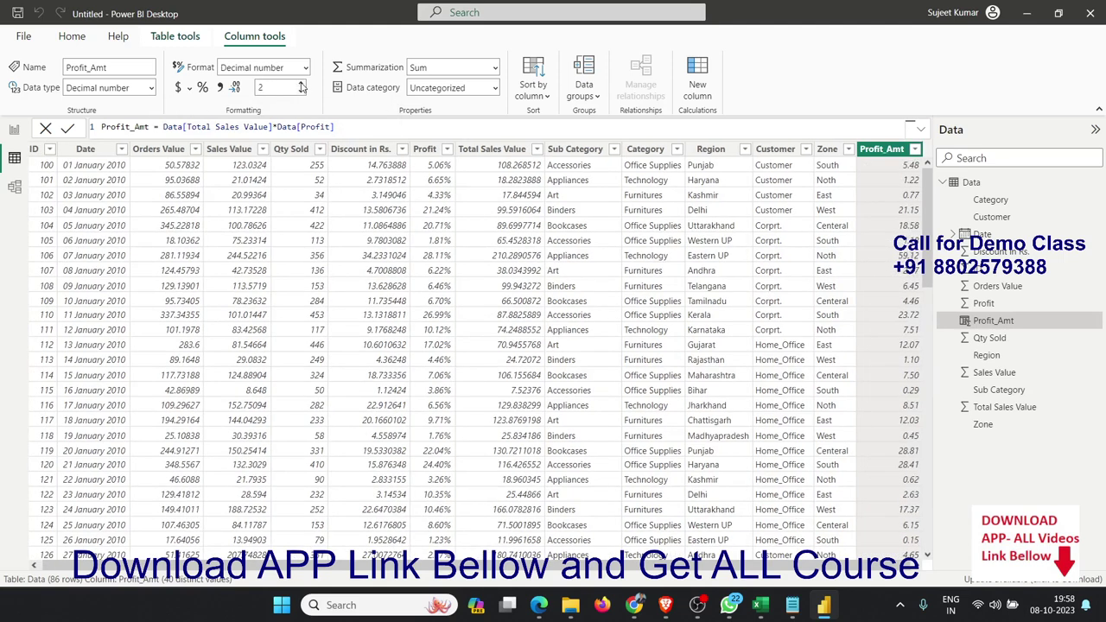
left_click(14, 130)
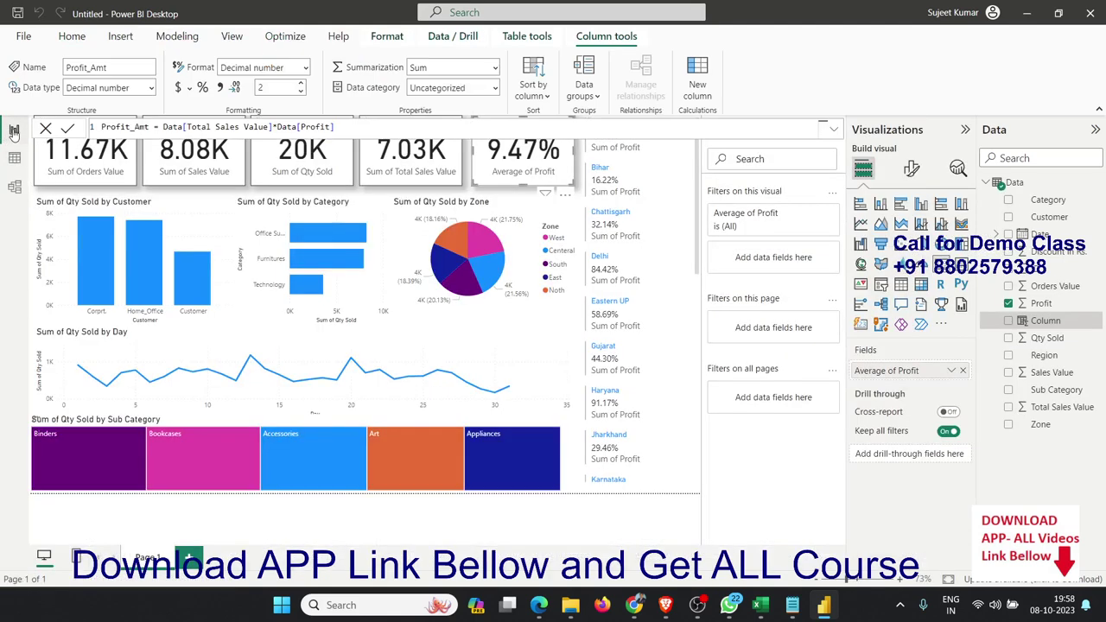
Step: Drag the region profit list's top edge down to shorten it beside the KPI cards
left_click(673, 160)
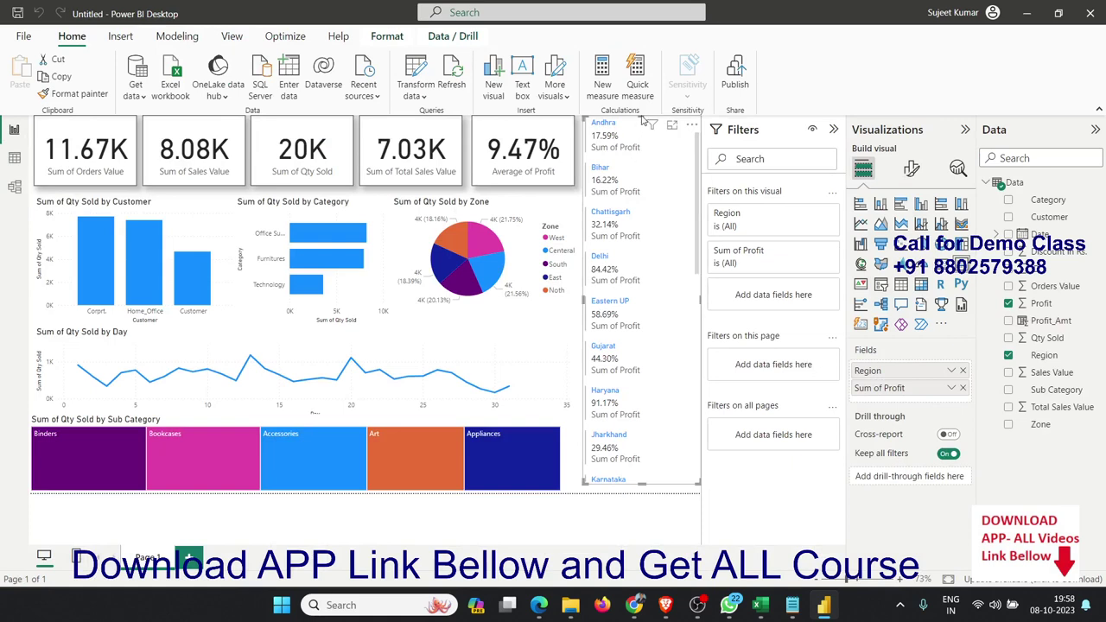
left_click_drag(598, 125, 593, 204)
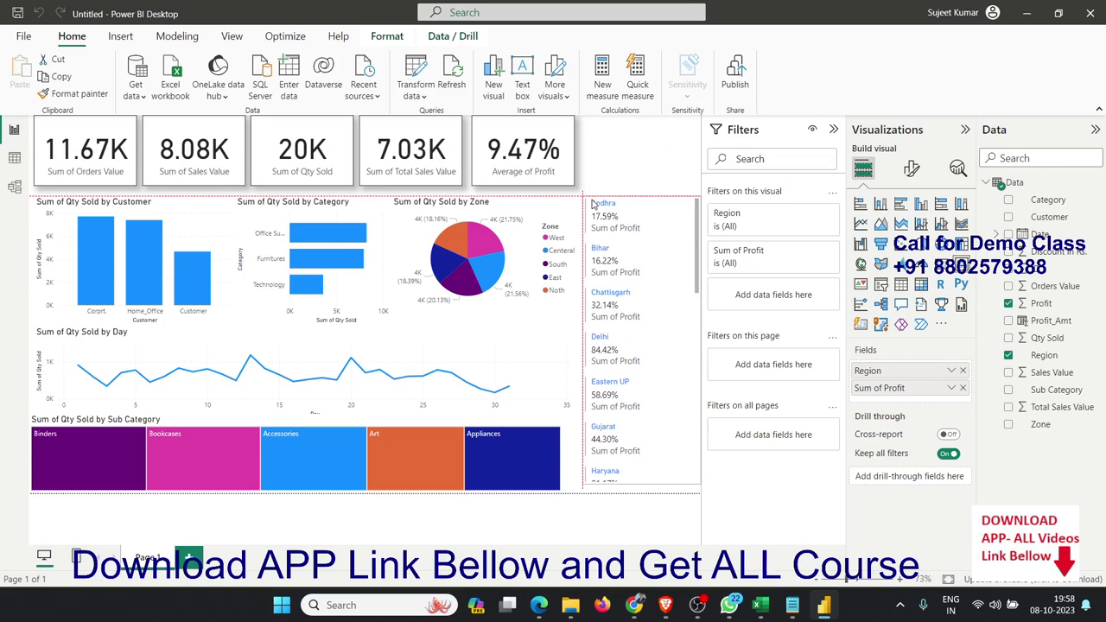
left_click(608, 153)
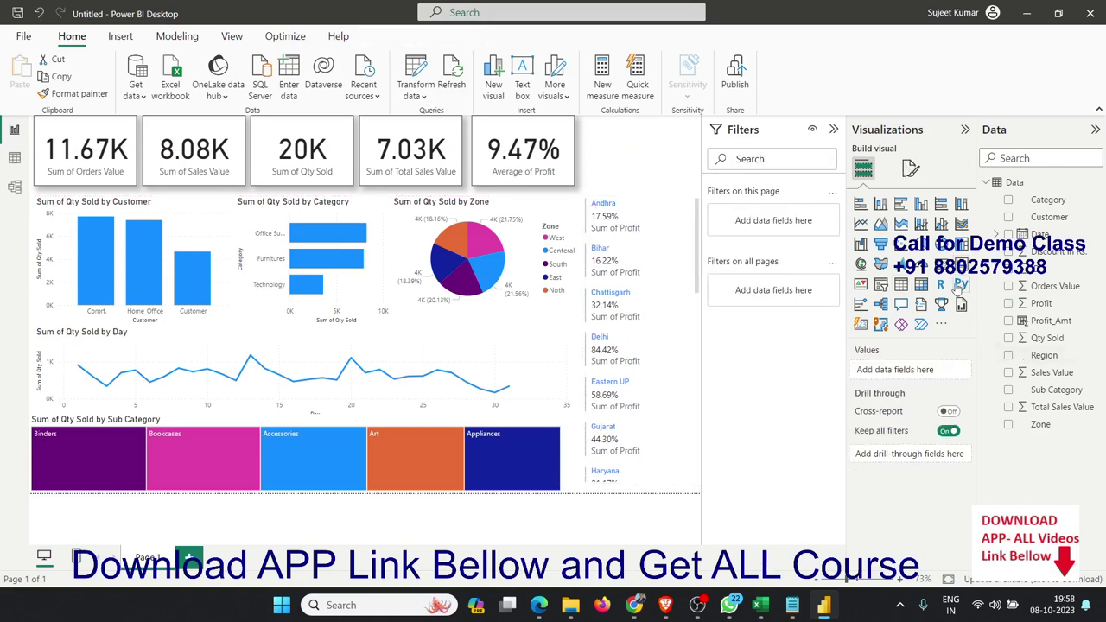
Step: Add a card beside the KPI row showing Sum of Profit_Amt, 802.96
left_click(925, 268)
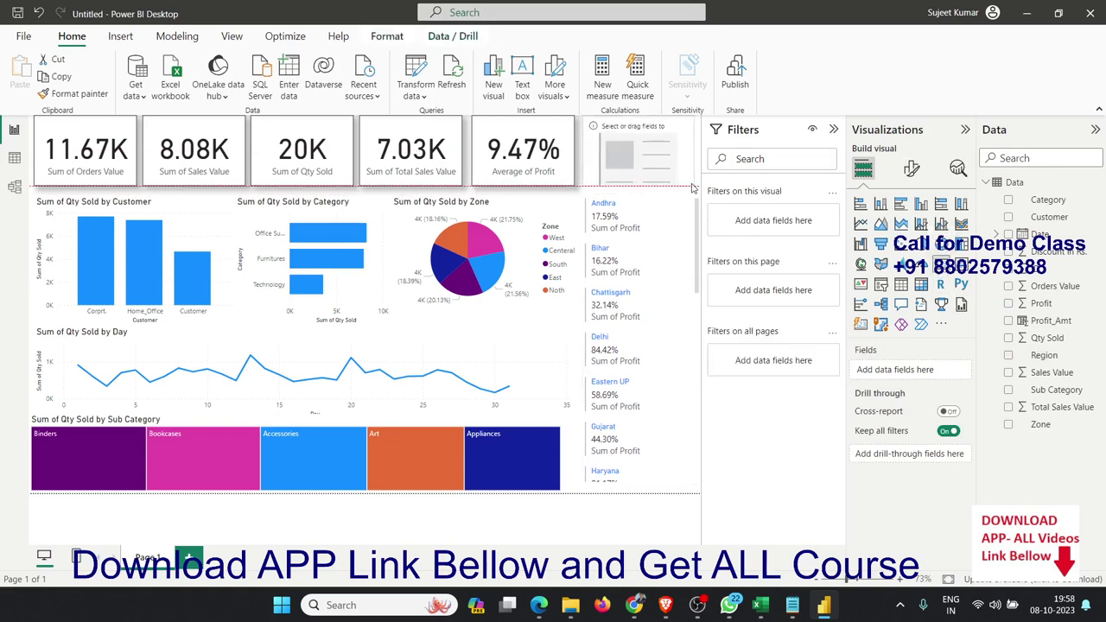
left_click_drag(697, 197, 693, 185)
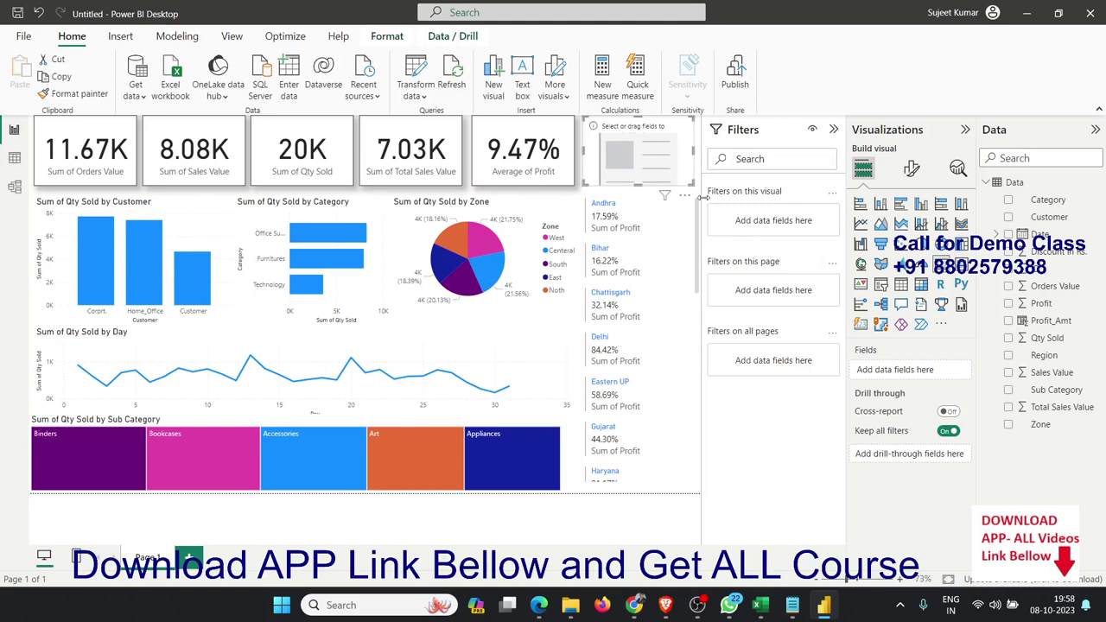
left_click_drag(1022, 325, 650, 167)
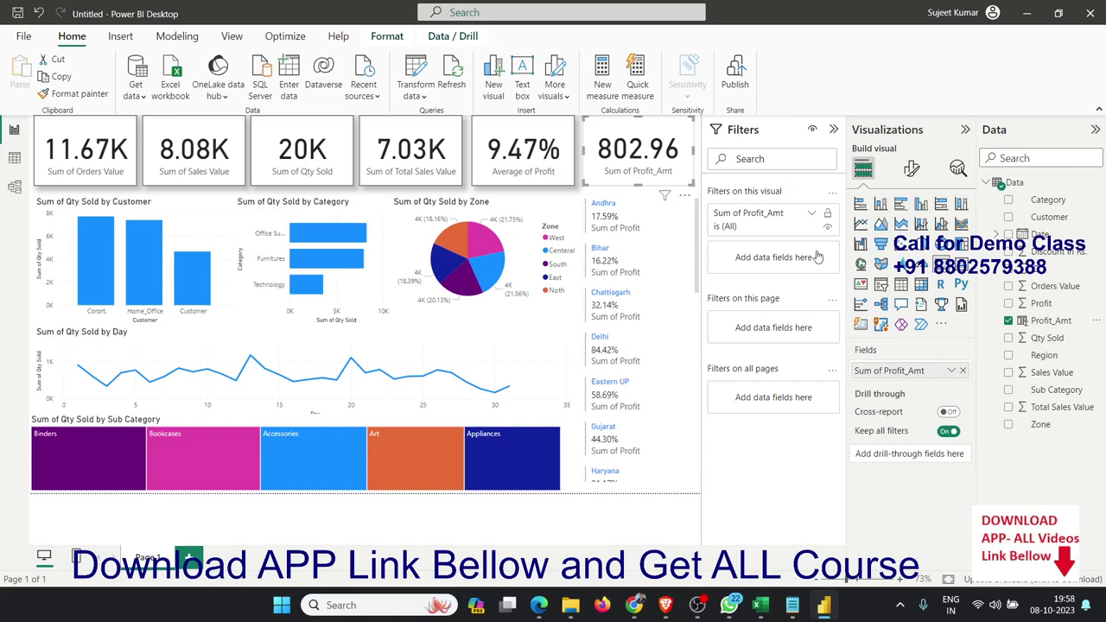
left_click(950, 371)
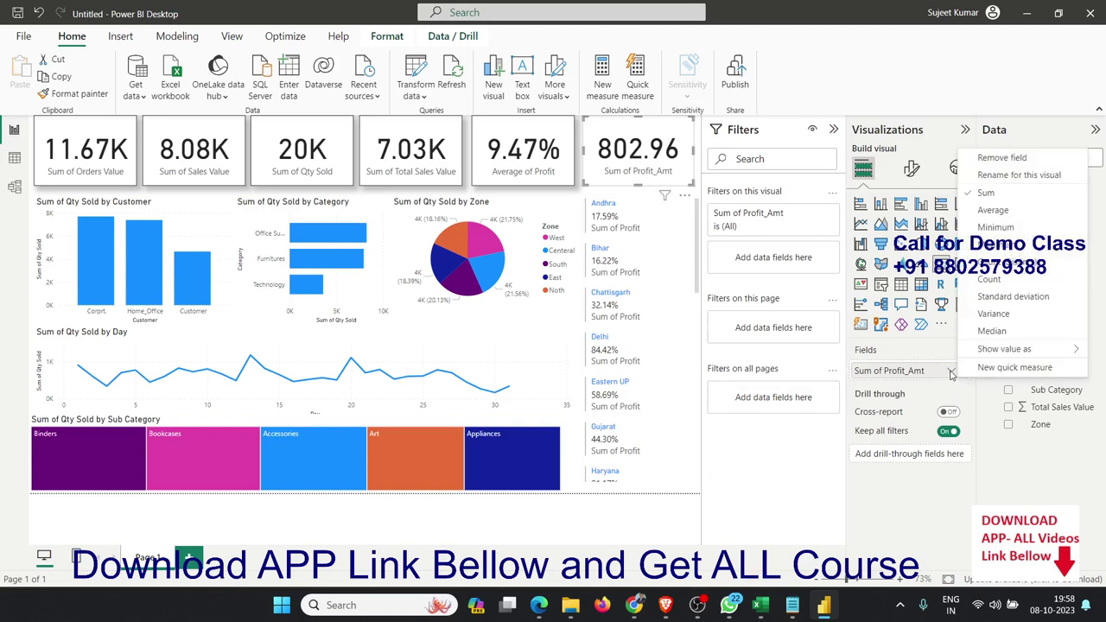
left_click(15, 159)
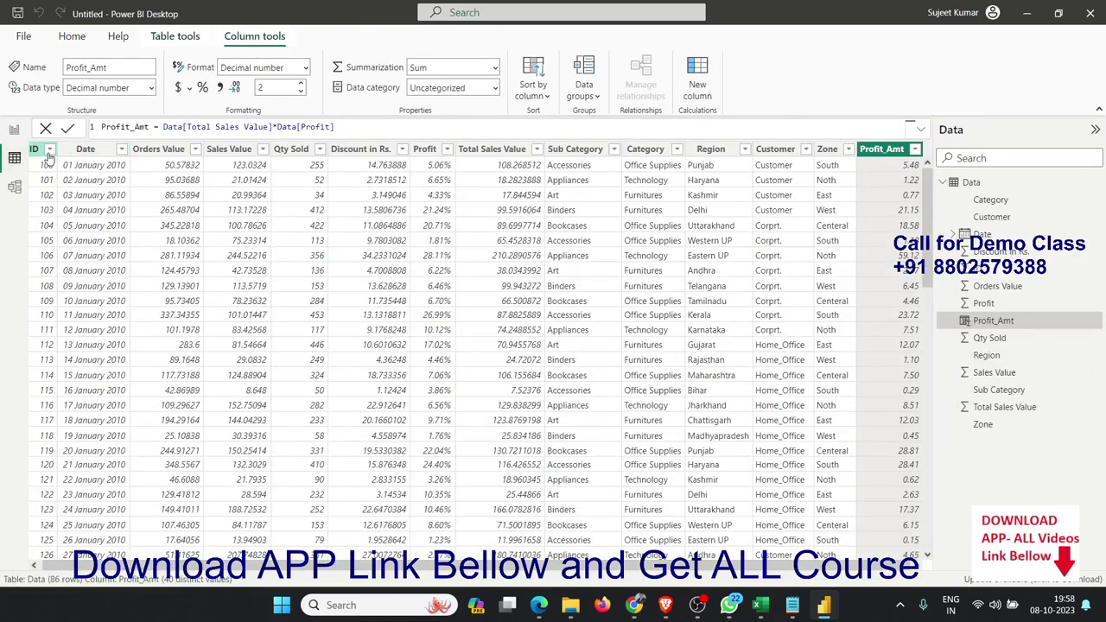
left_click(14, 131)
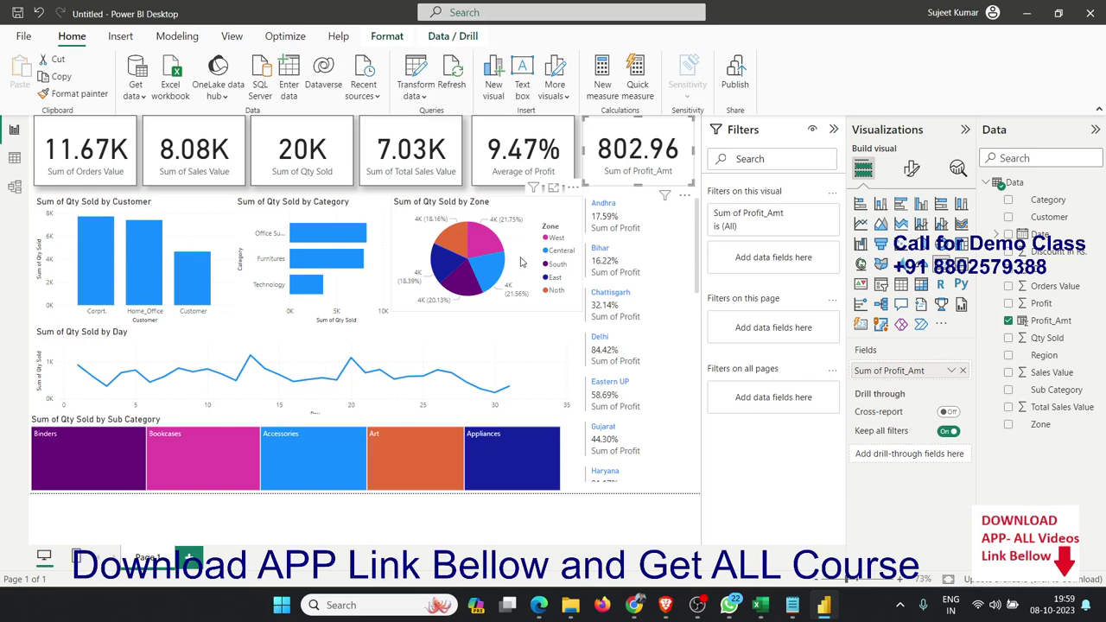
Step: Switch to Microsoft Edge showing the bi.iptindia.com Power BI and SQL Server course page
left_click(538, 604)
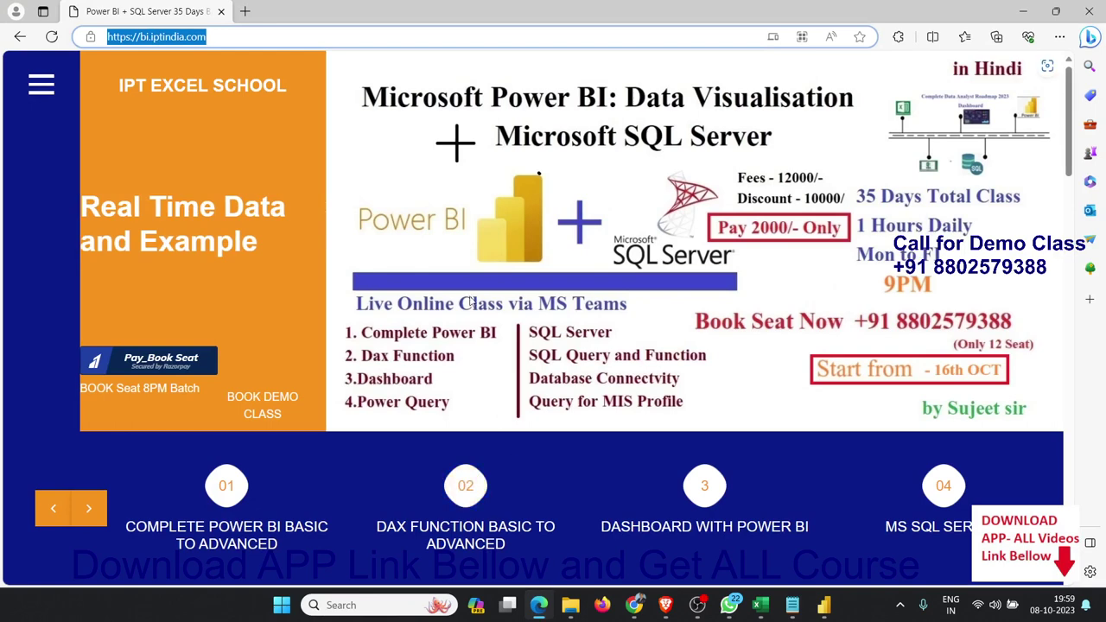